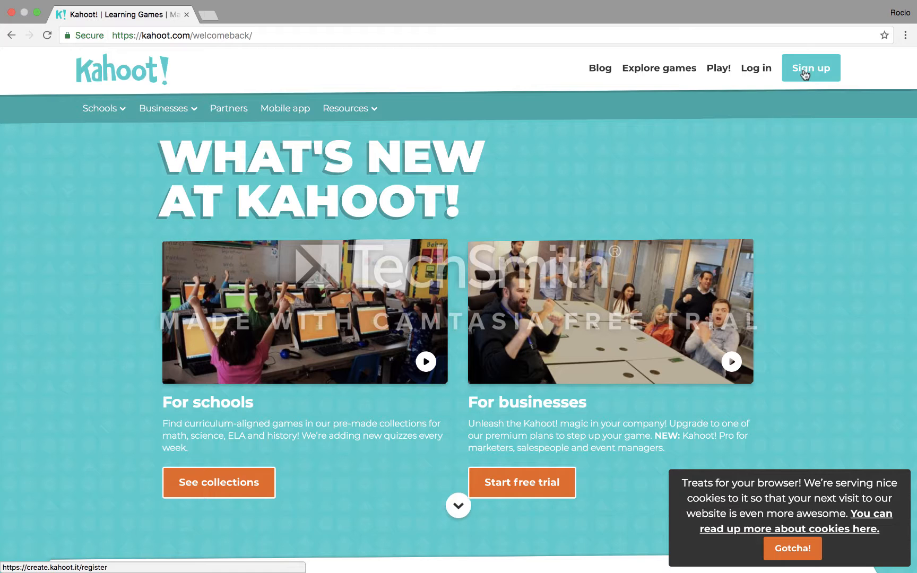
Log in to the Kahoot account and start a new Quiz kahoot, deleting the unsaved draft.
left_click(756, 71)
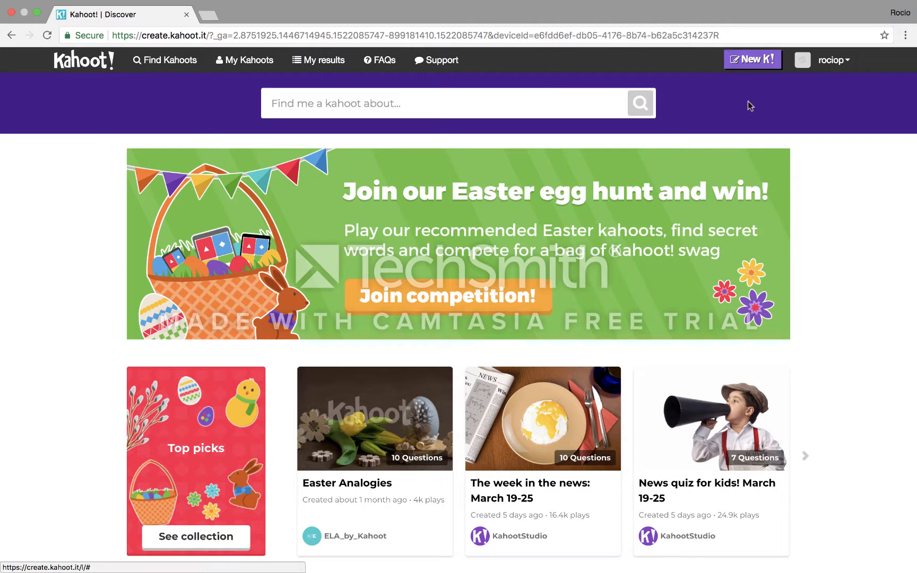
left_click(770, 63)
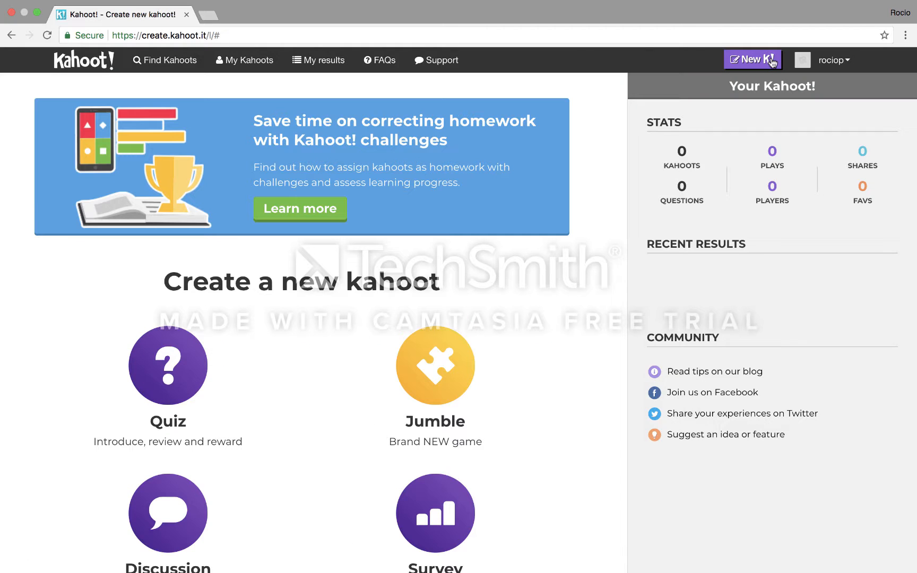
scroll(212, 244, "down", 3)
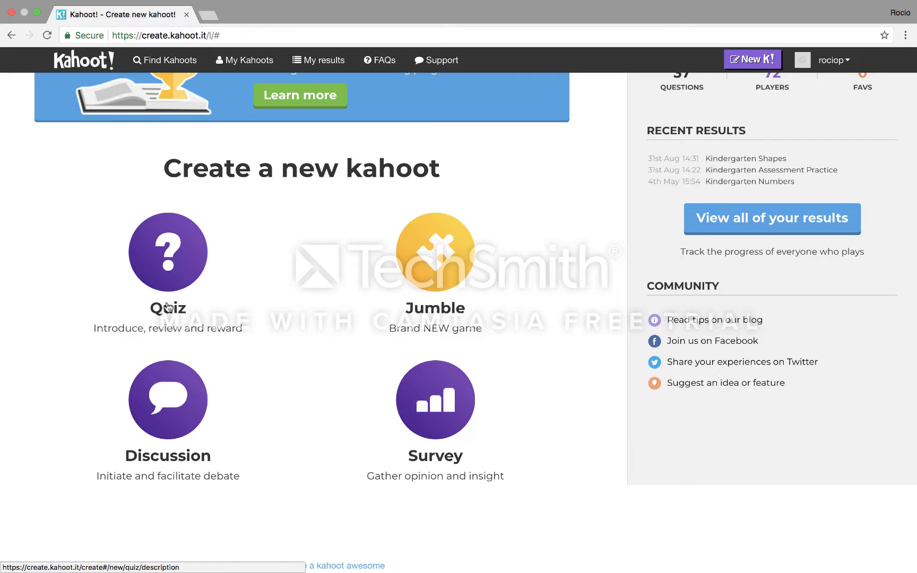
left_click(176, 277)
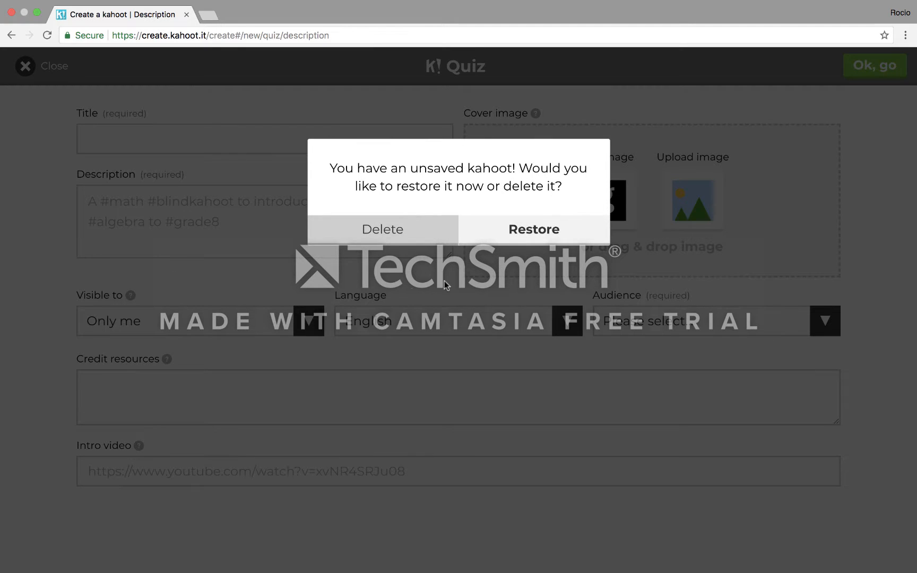
left_click(417, 236)
Title the quiz "Math" and enter "kinder subtilizing" as its description, using the suggested spelling correction.
left_click(223, 144)
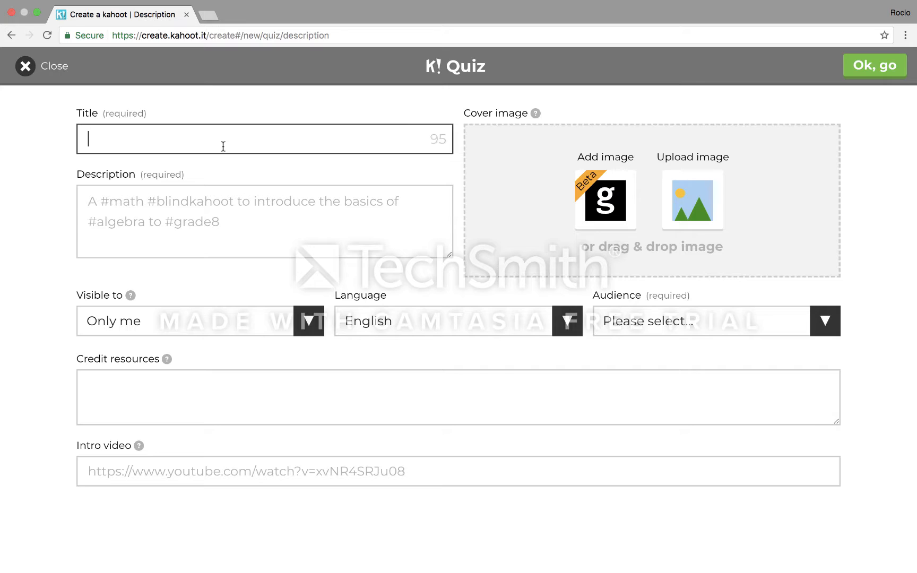
type("M")
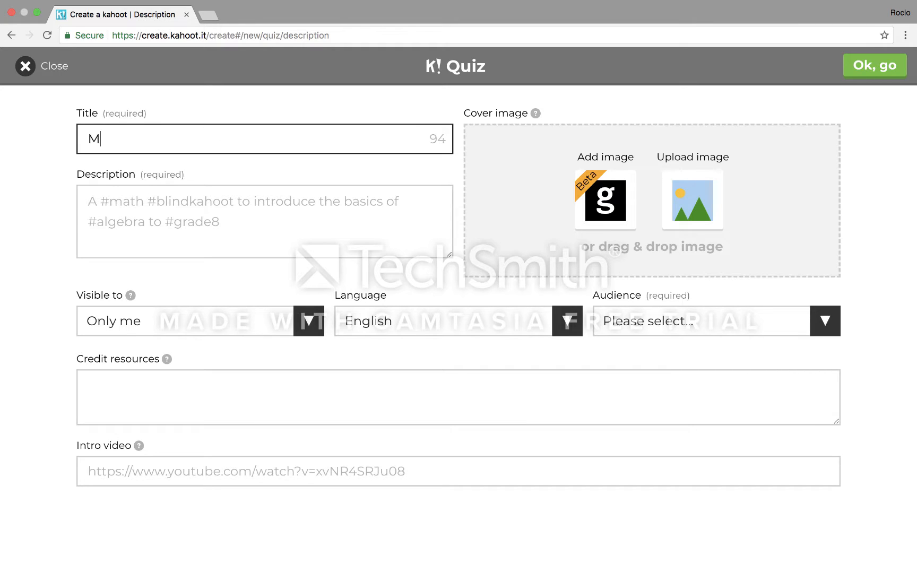
type("ath")
left_click(197, 202)
type("k")
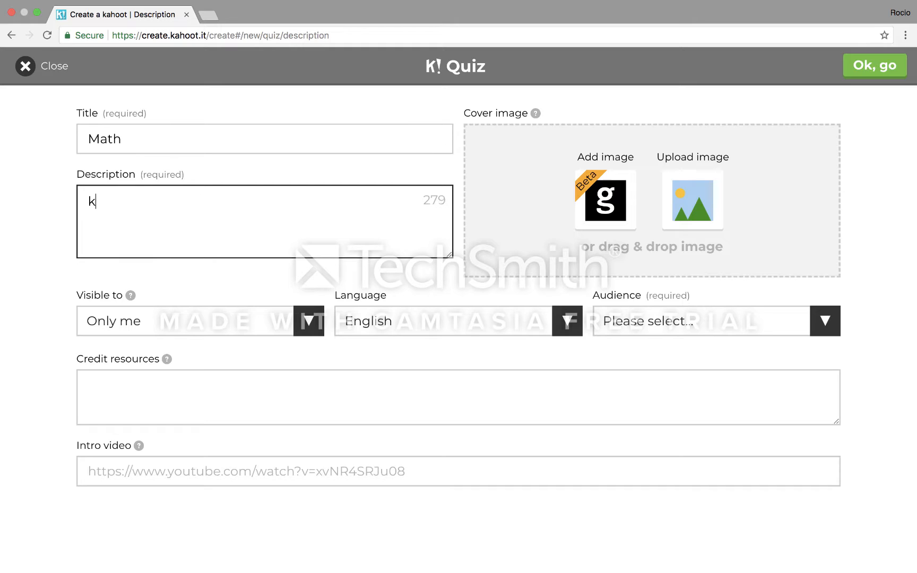
type("inder subitizing")
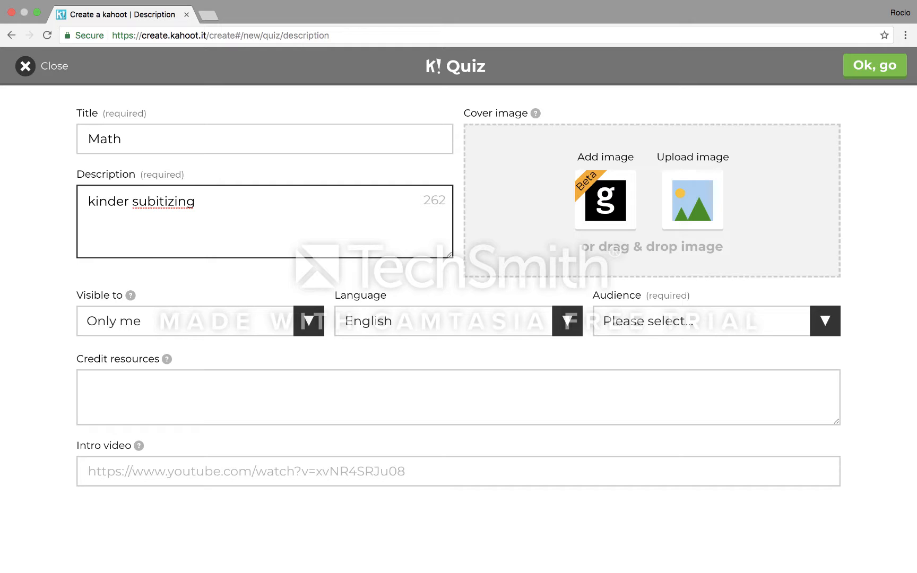
right_click(156, 207)
left_click(171, 212)
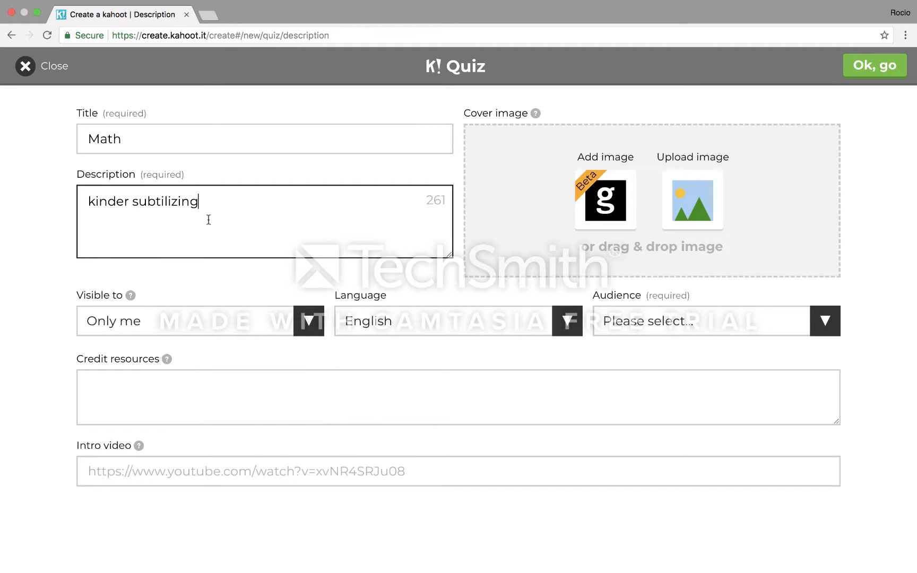
Keep the quiz visible to Only me and set its audience to School.
mouse_move(130, 300)
left_click(312, 322)
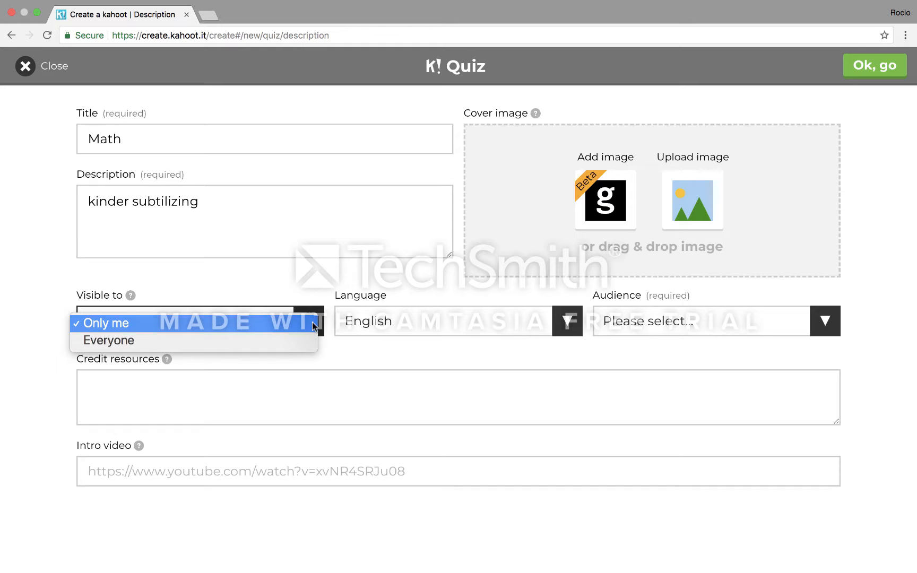
left_click(279, 323)
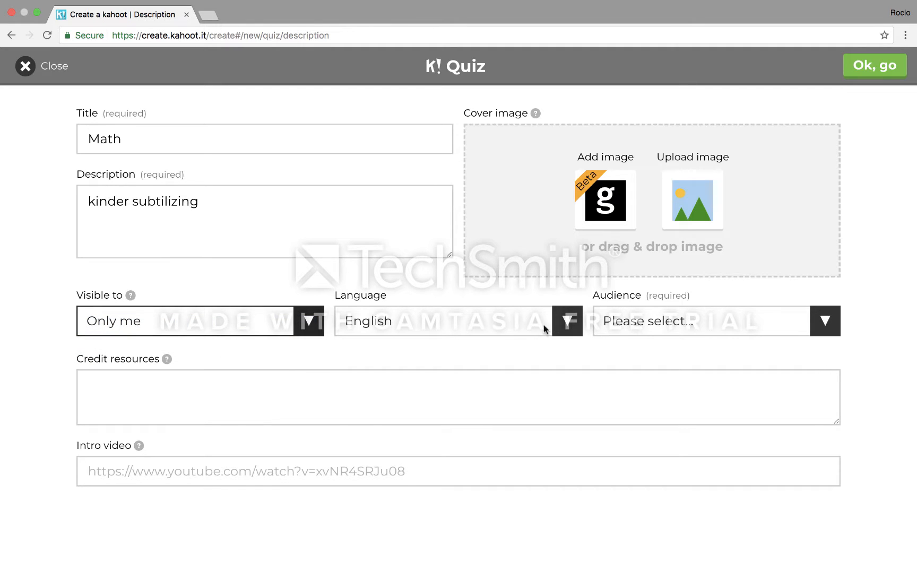
left_click(721, 330)
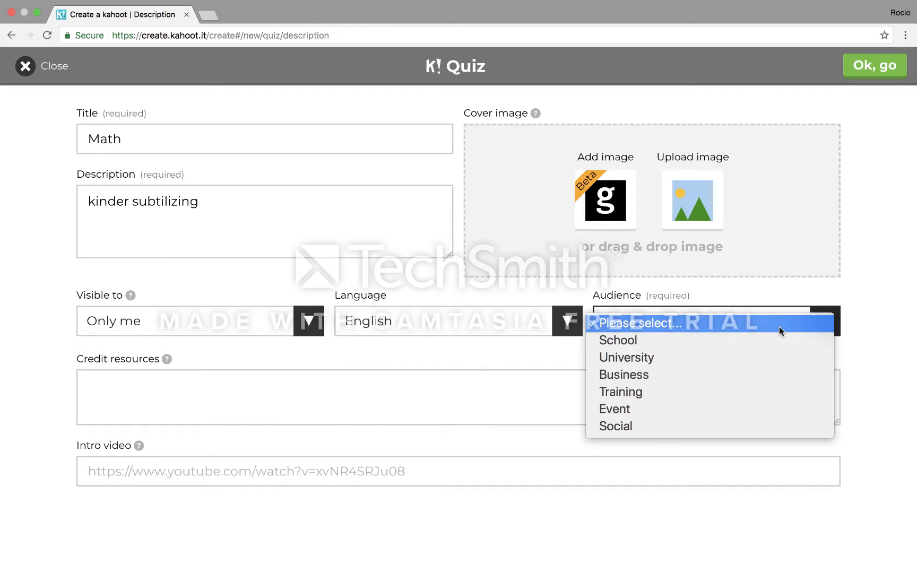
left_click(700, 341)
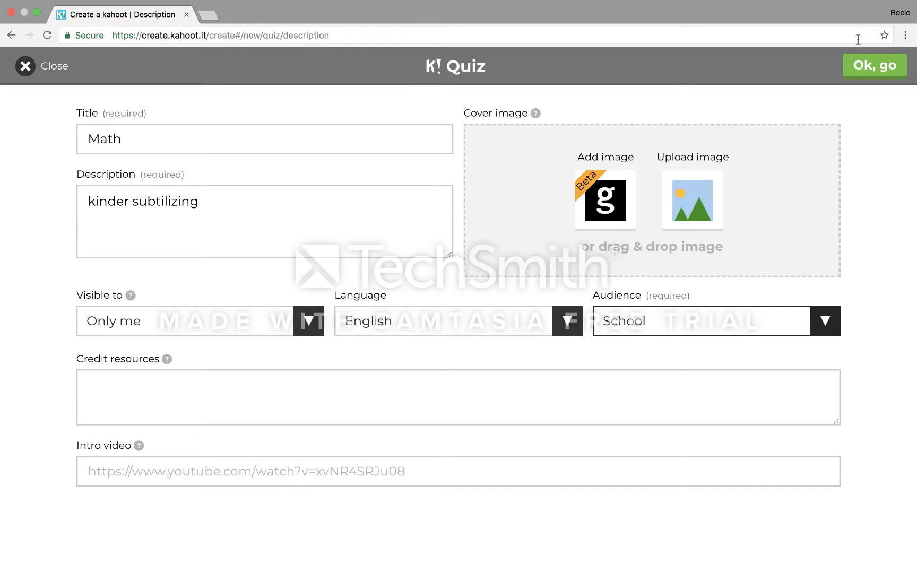
Add the Math-Label-Sign image from the desktop as the cover image and accept the quiz description.
left_click(37, 13)
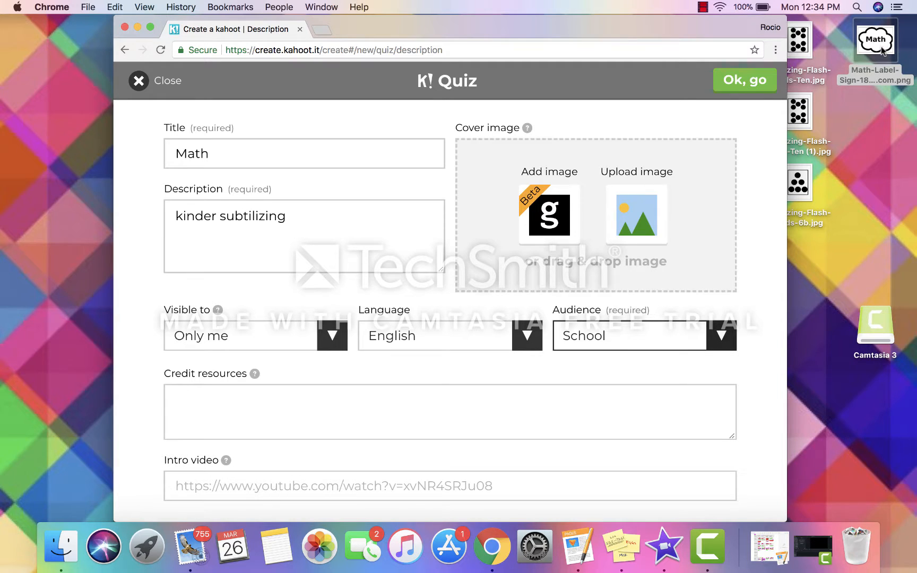
left_click_drag(881, 75, 583, 203)
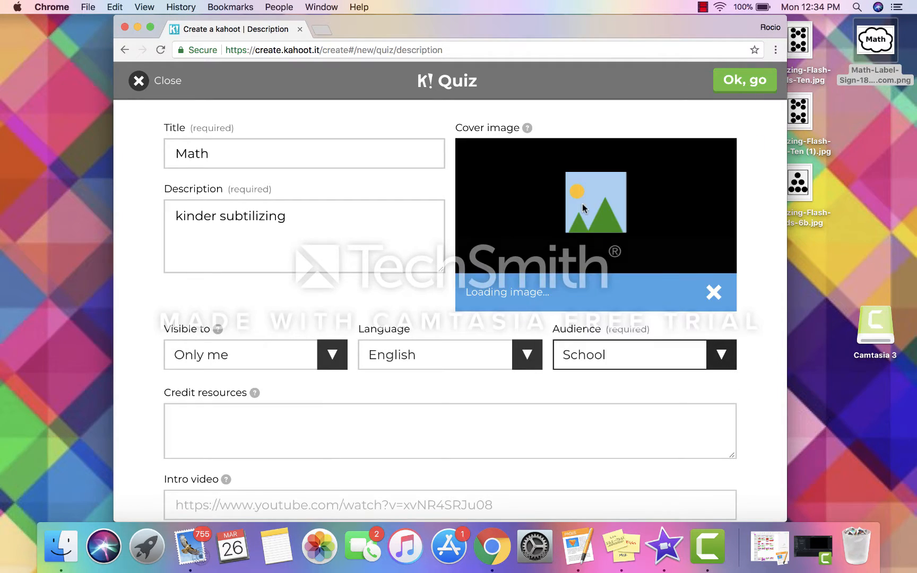
left_click(741, 89)
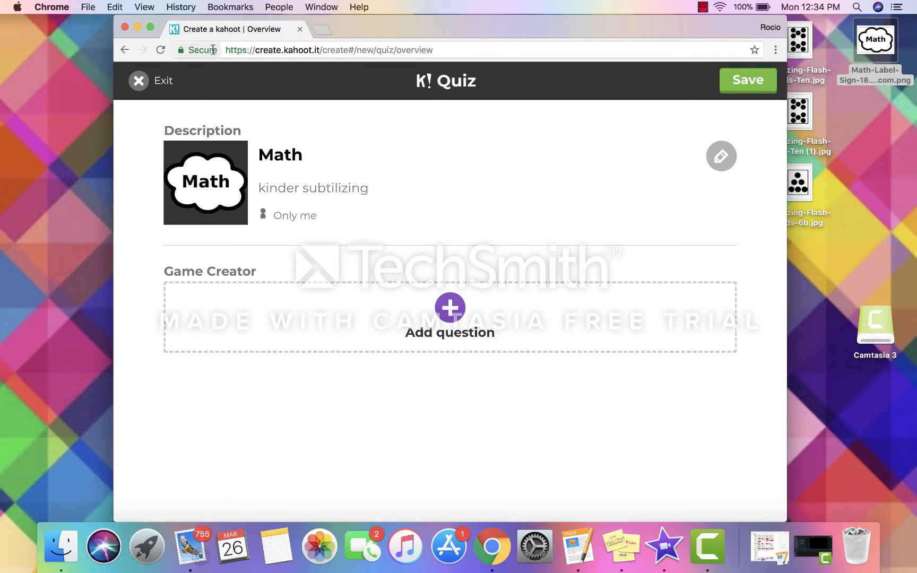
Add a first question reading "How many do you see?" and attach the "6b.jpg" flash card image from the desktop.
left_click(151, 32)
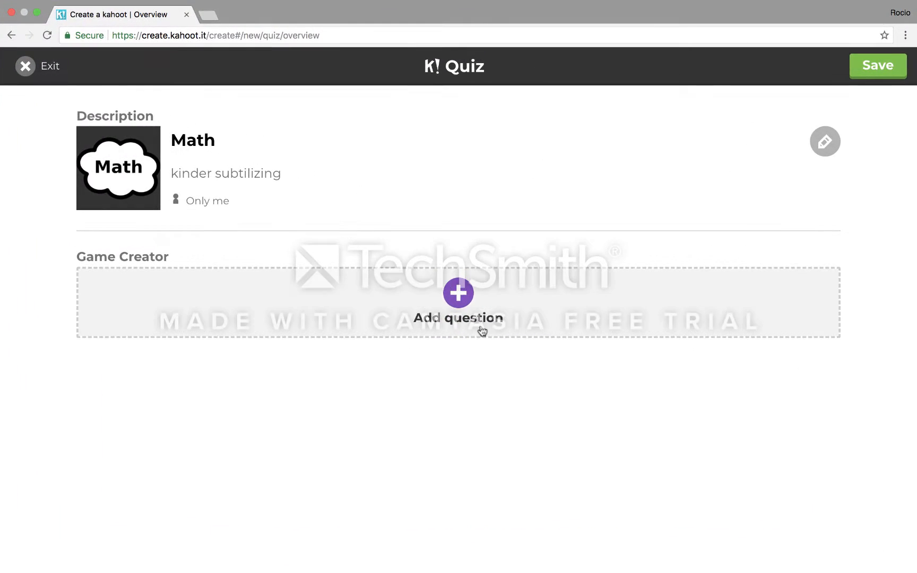
left_click(460, 297)
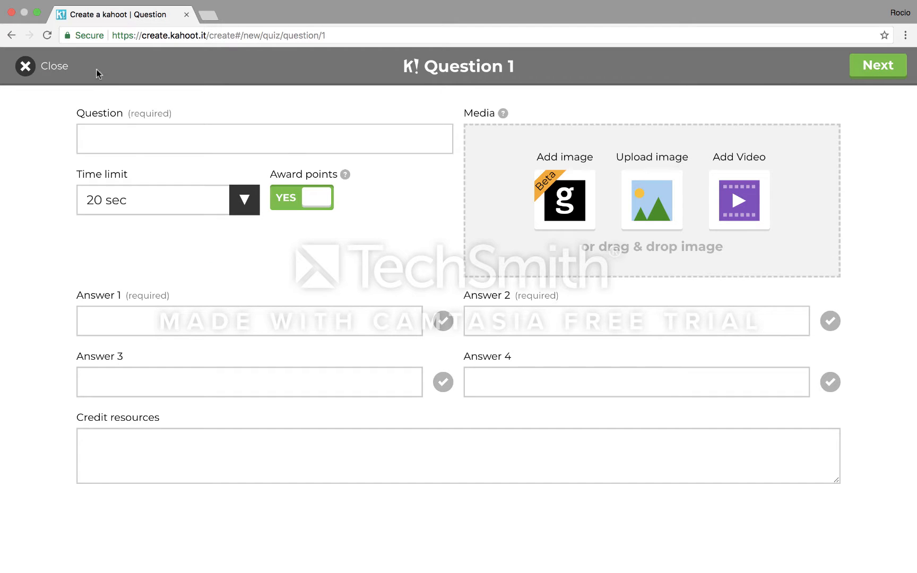
left_click(137, 144)
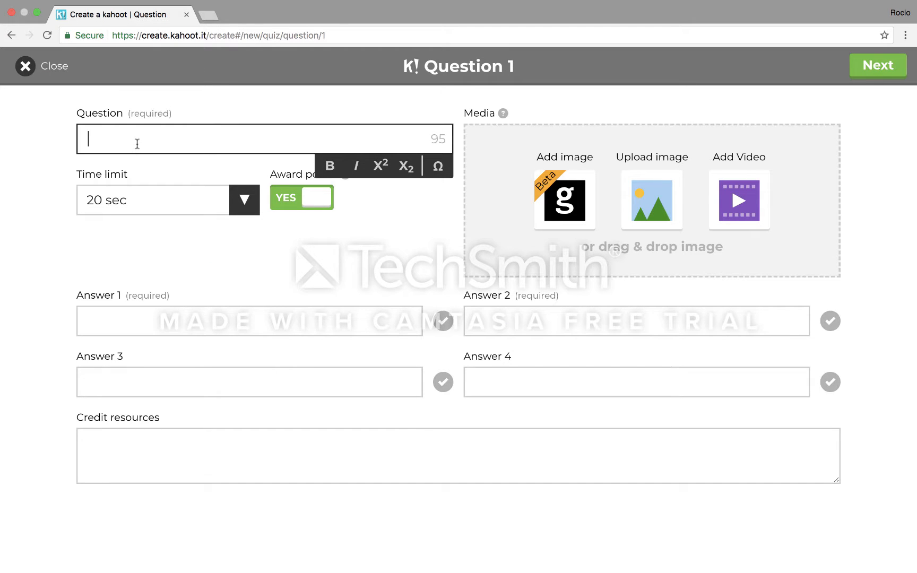
type("How many do you see")
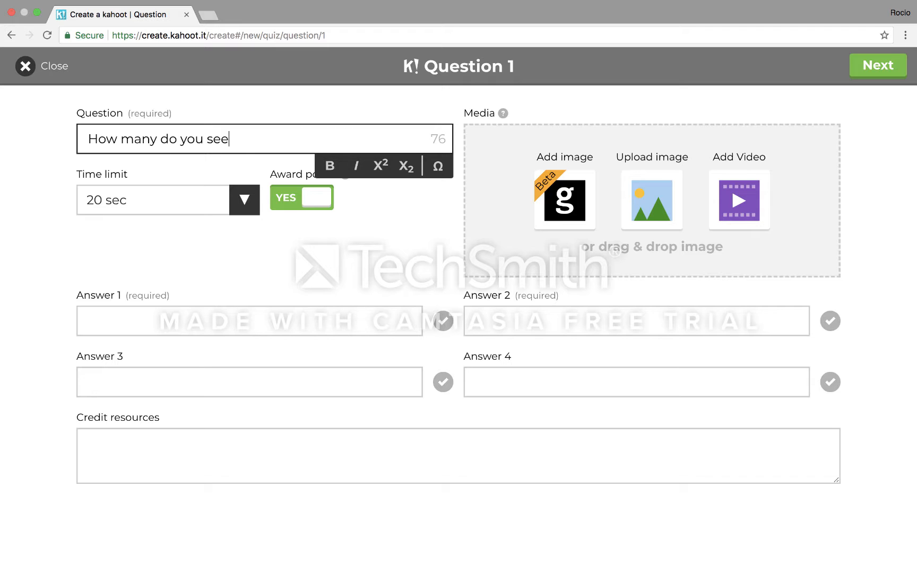
type("?")
left_click(37, 11)
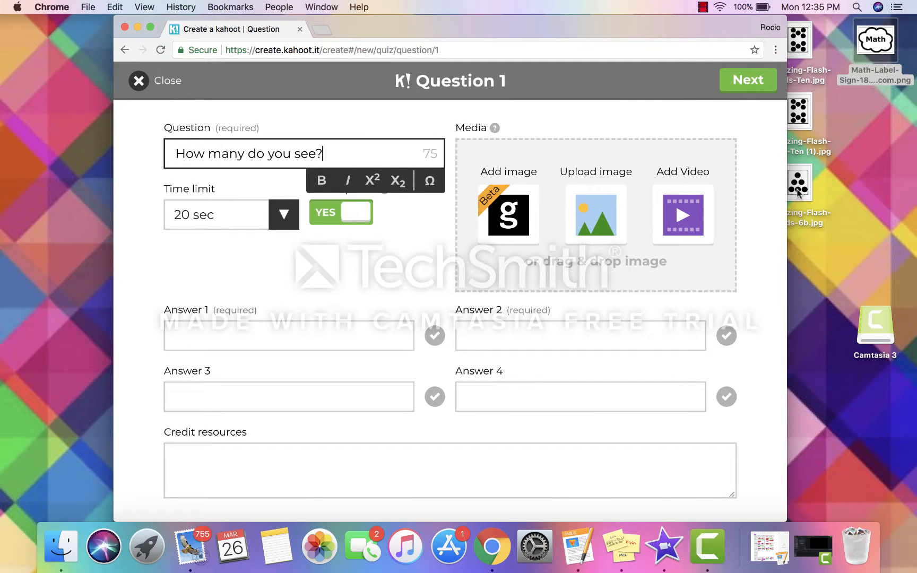
left_click_drag(800, 191, 570, 219)
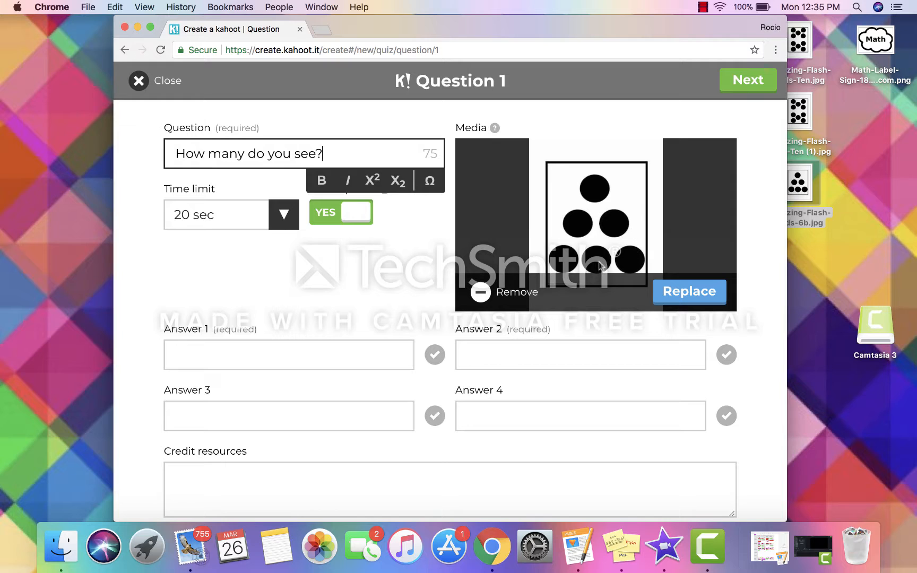
Enter 7, 5, 6 and 4 as answers 1 to 4 of the first question.
left_click(348, 354)
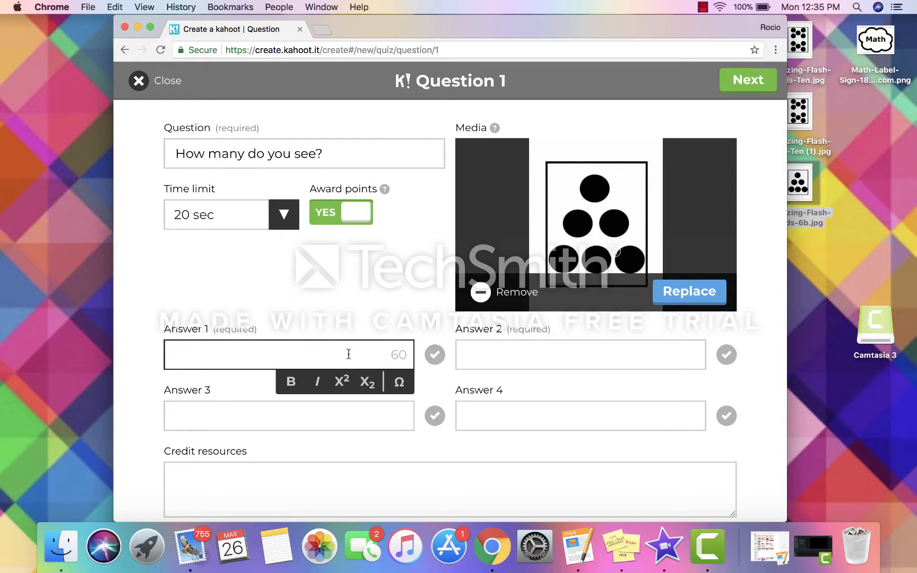
type("7")
left_click(494, 353)
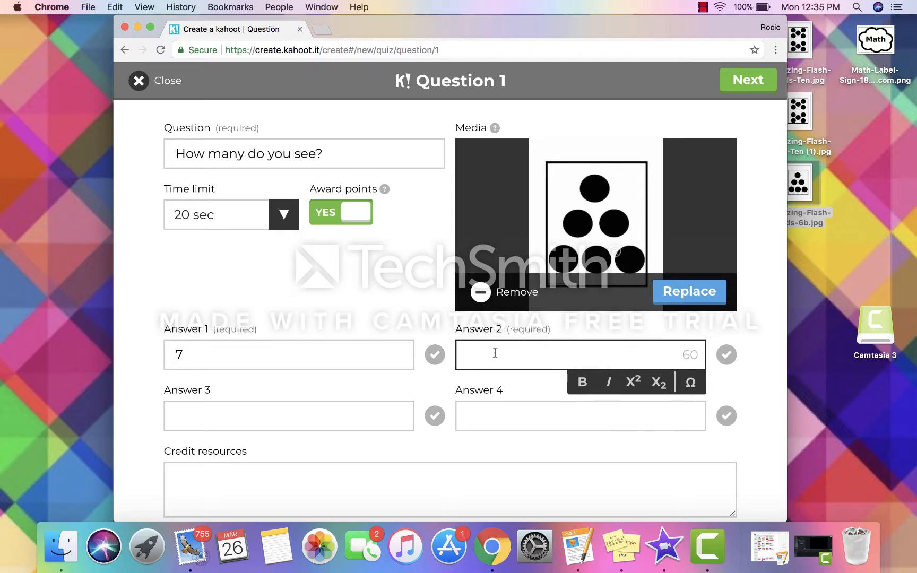
type("5")
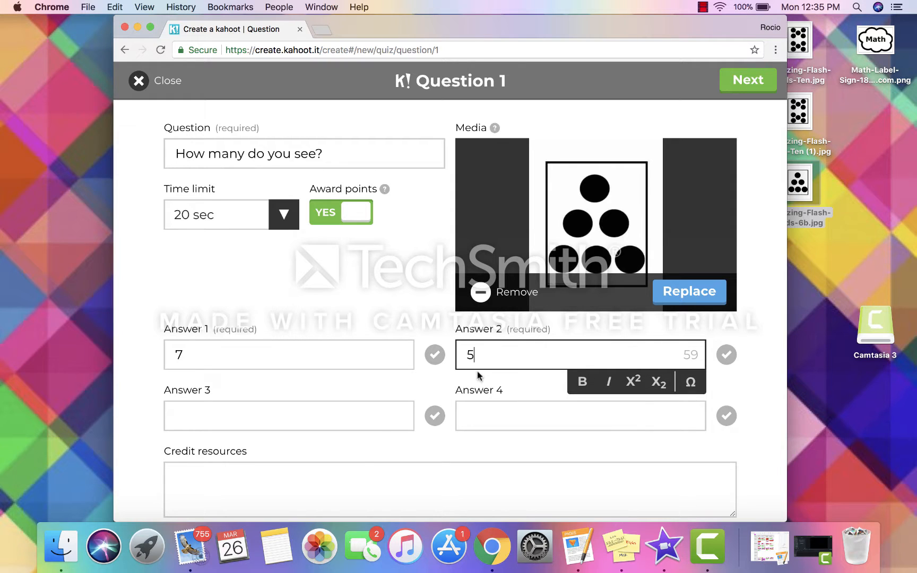
left_click(334, 421)
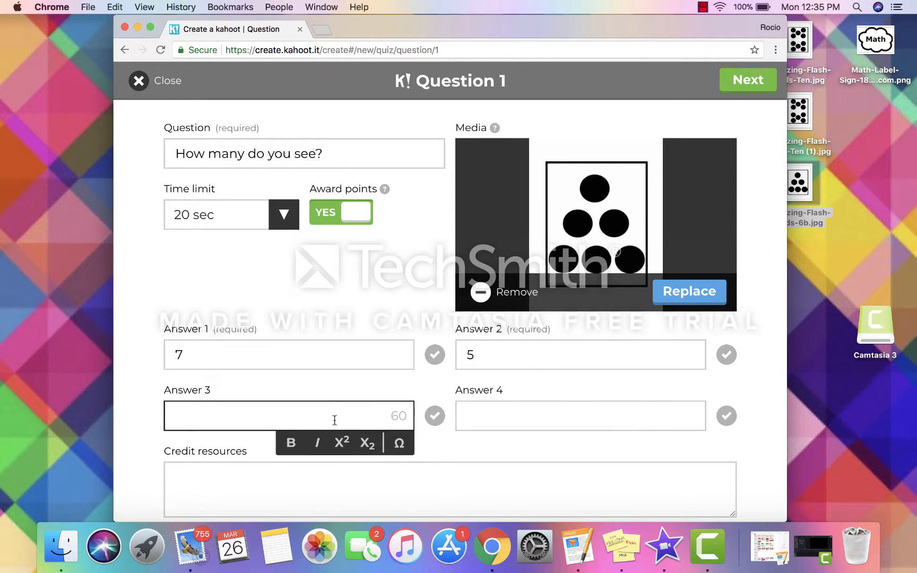
type("6")
left_click(486, 425)
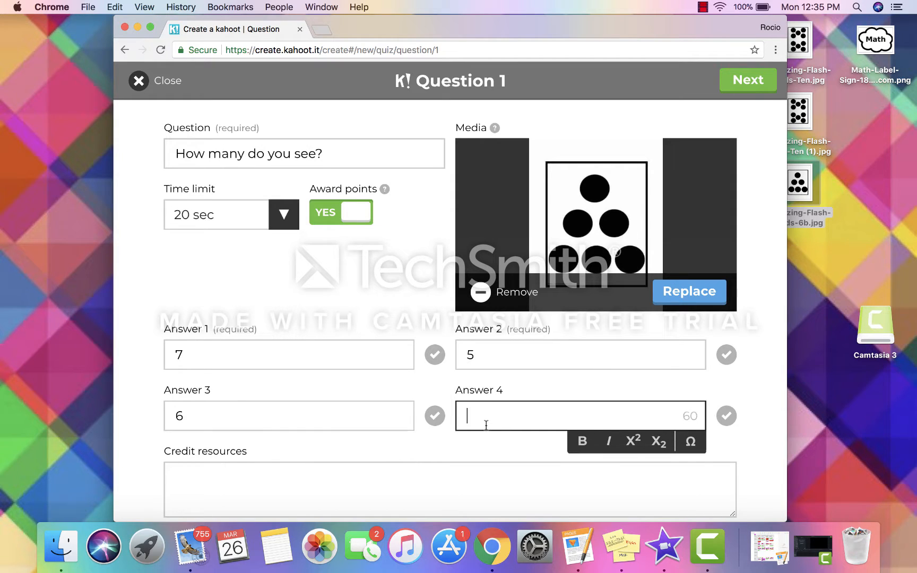
type("4")
Mark answer 3 (6) as the correct answer and finish the first question.
scroll(701, 223, "down", 1)
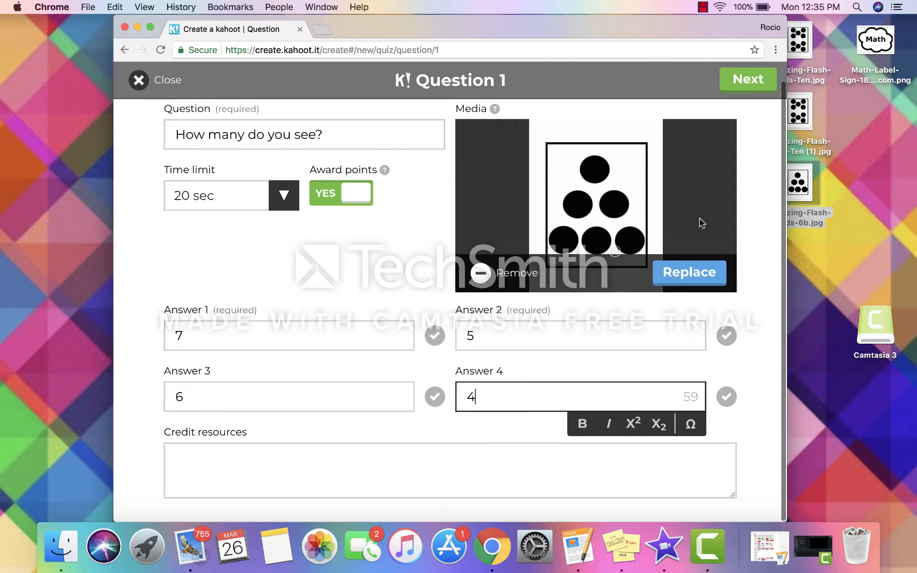
left_click(759, 82)
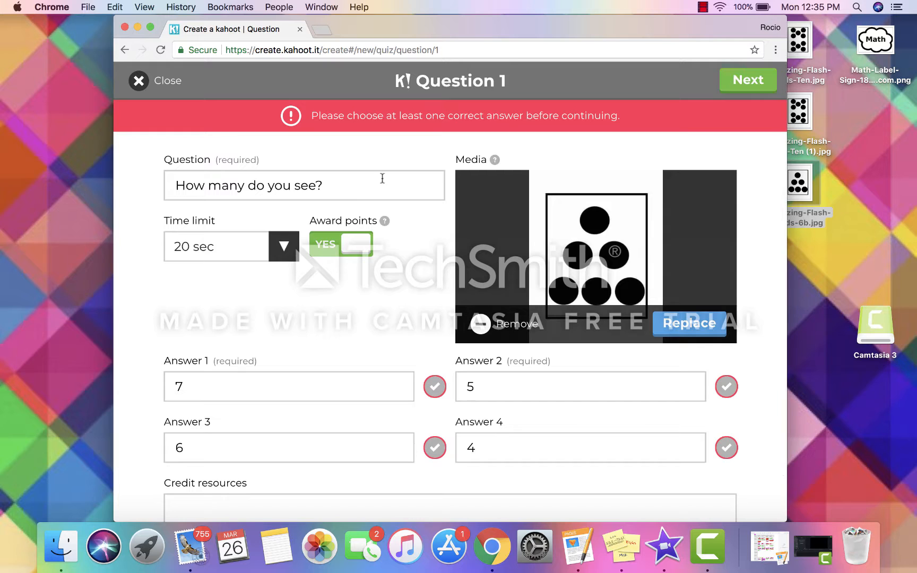
scroll(368, 234, "down", 2)
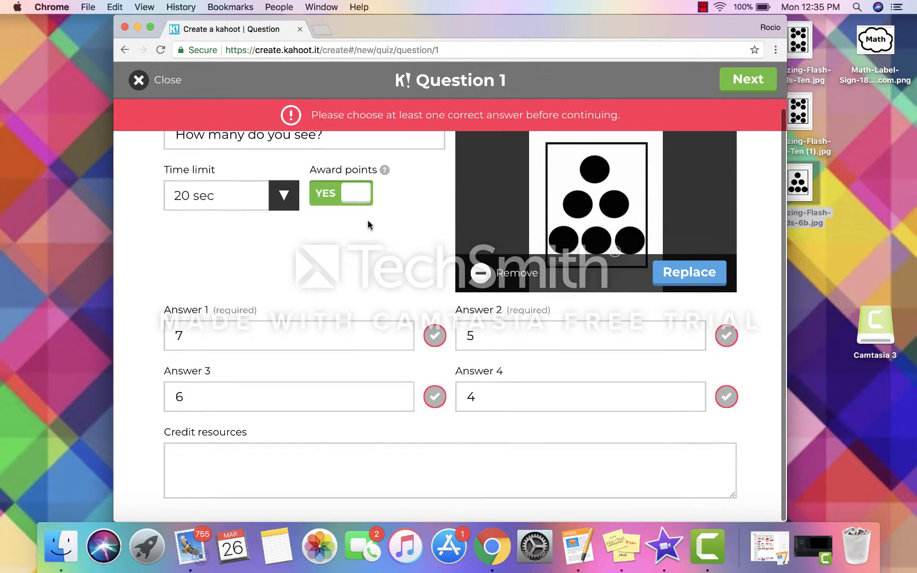
left_click(244, 392)
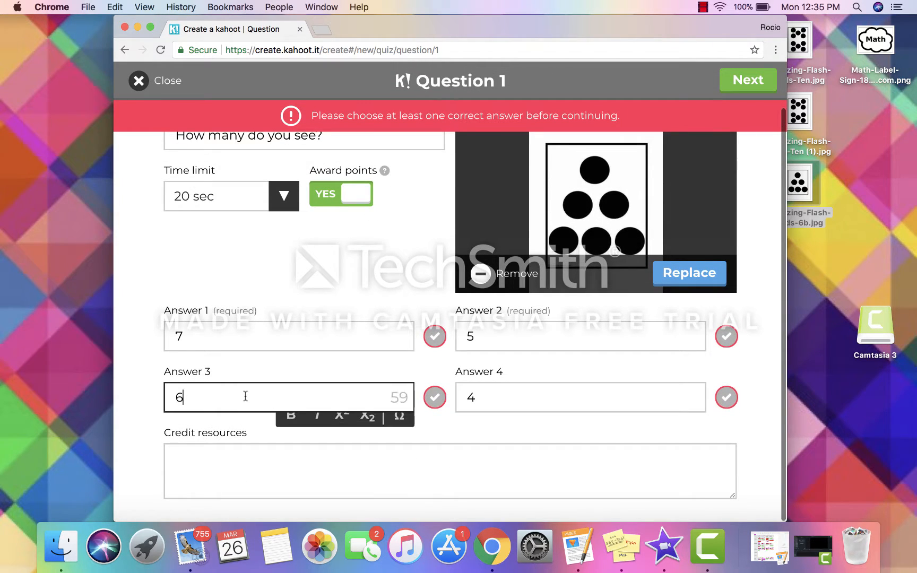
left_click(435, 398)
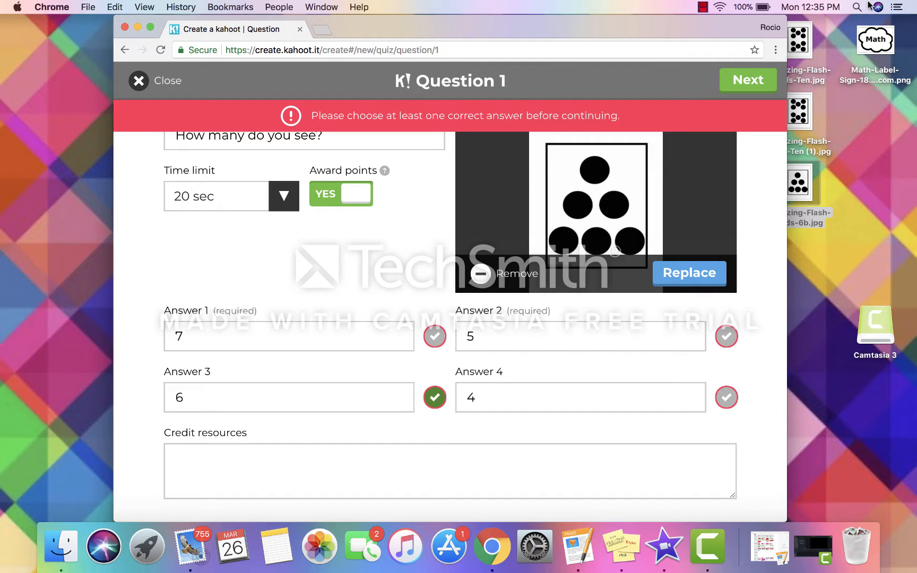
left_click(760, 81)
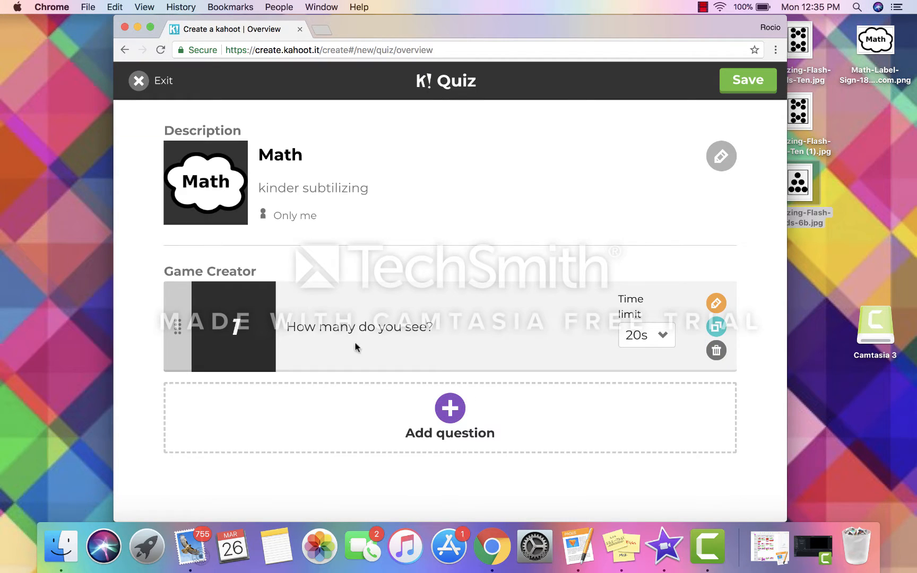
Add a second question and attach the "Ten (1).jpg" flash card image from the desktop as its media.
left_click(451, 422)
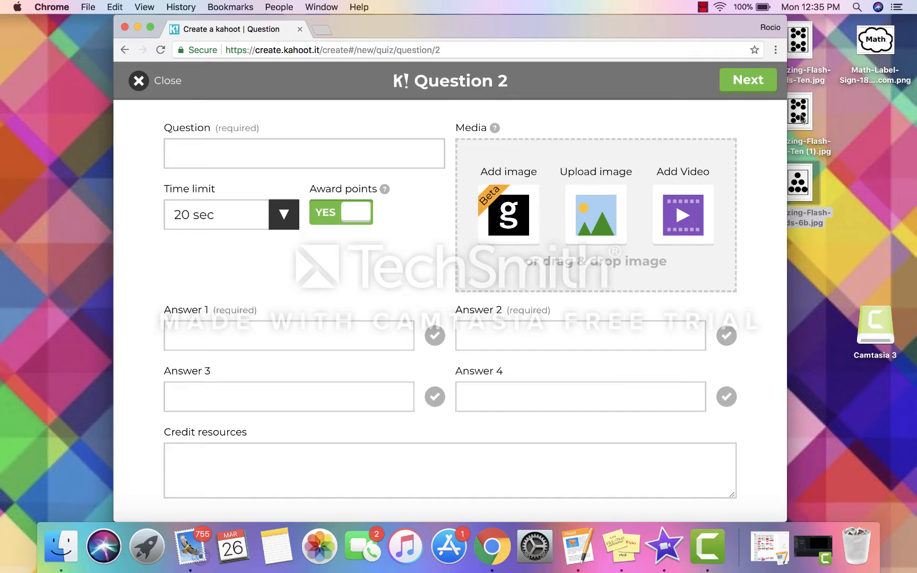
left_click_drag(802, 120, 565, 237)
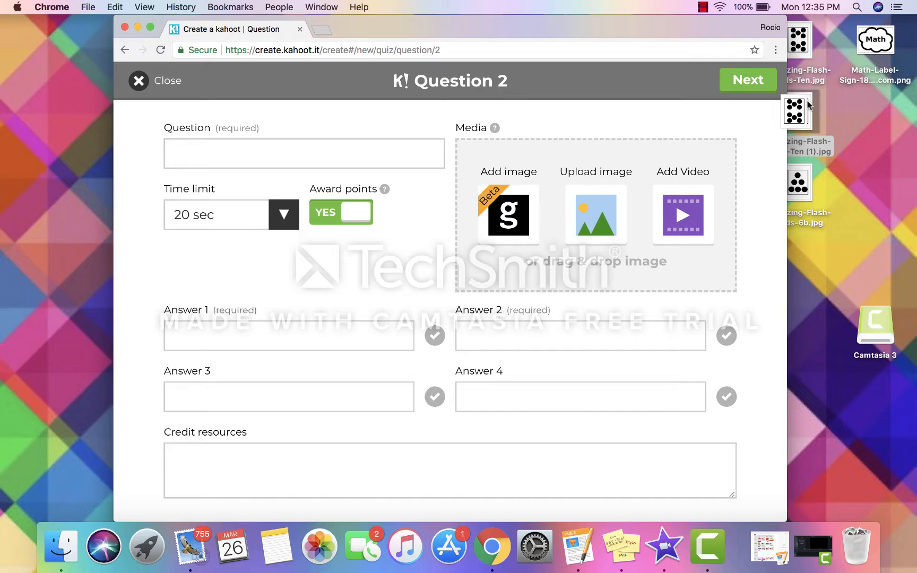
left_click_drag(804, 119, 604, 207)
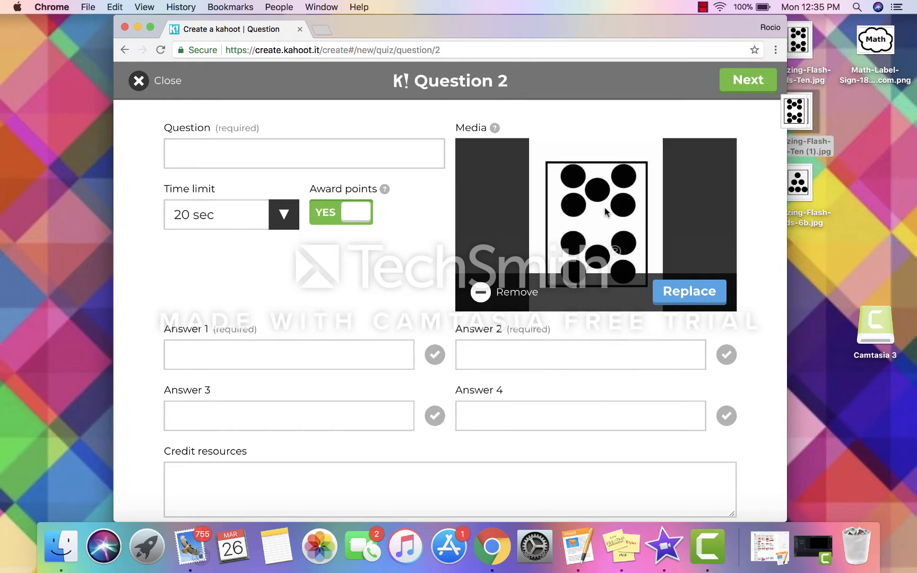
Enter "How many do you see?" as the text of the second question.
left_click(300, 154)
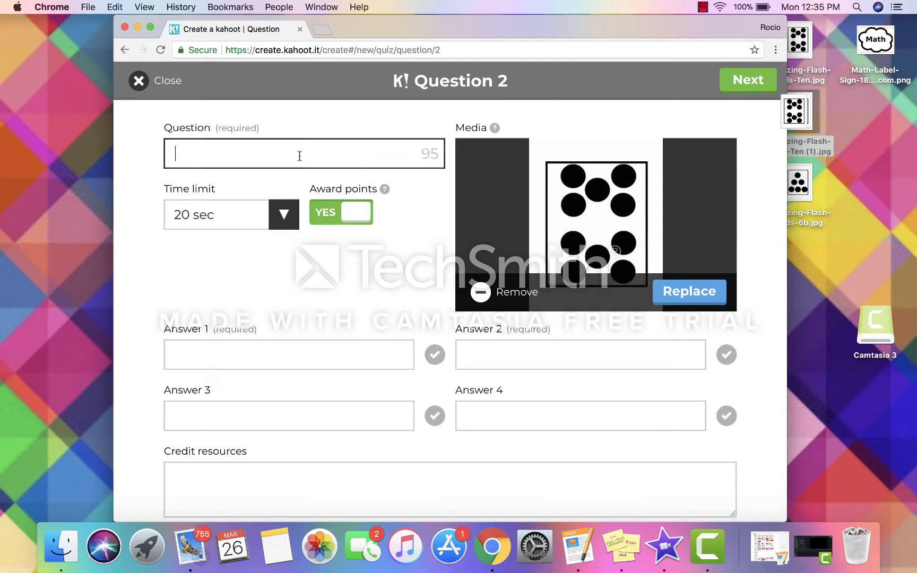
type("How")
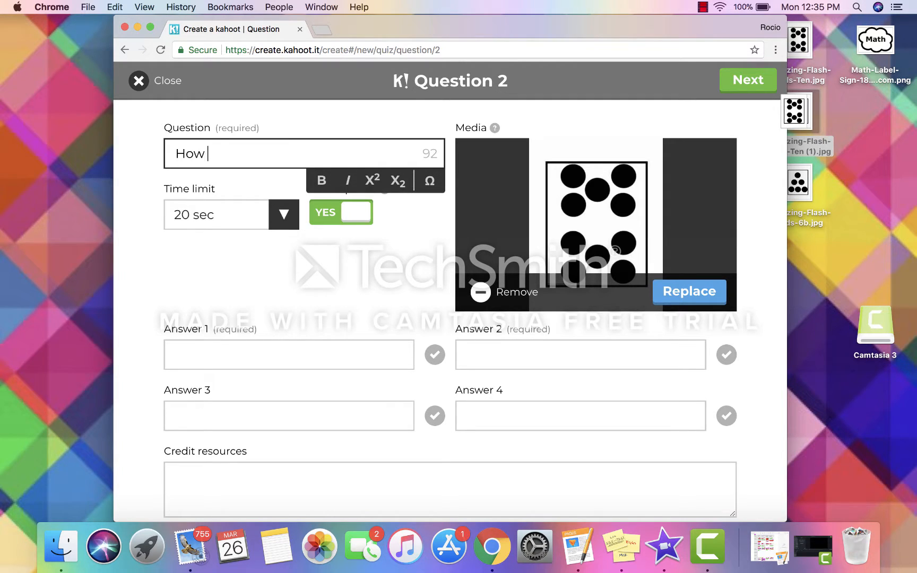
type(" many doy")
key("BackSpace")
type("yp")
key("BackSpace")
type("ou see?")
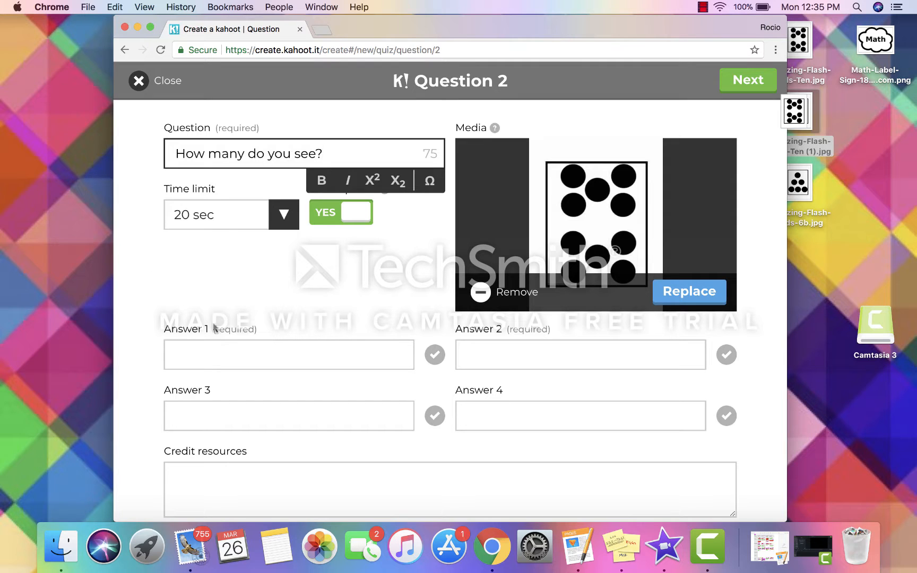
Enter 10, 5, 7 and 11 as answers 1 to 4 of the second question and mark 10 as correct.
left_click(228, 348)
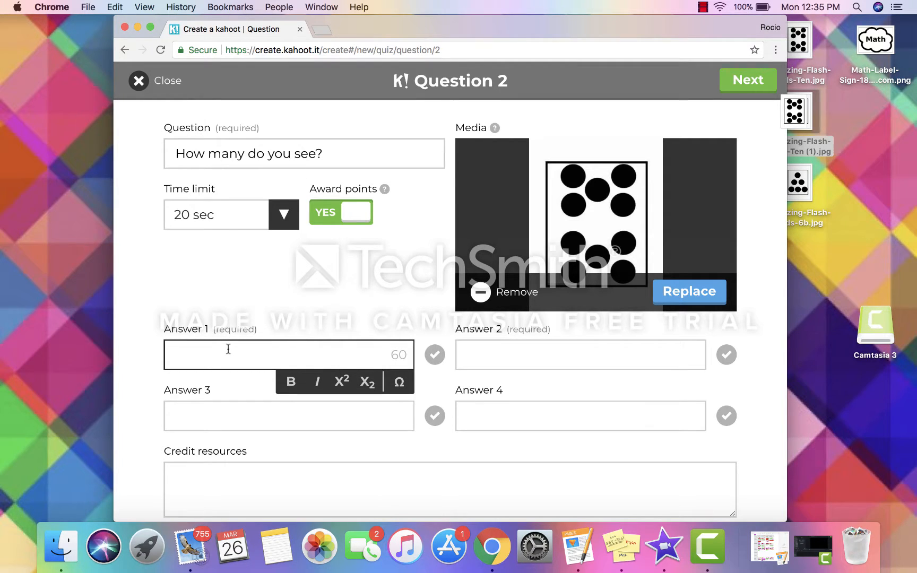
type("10")
left_click(433, 357)
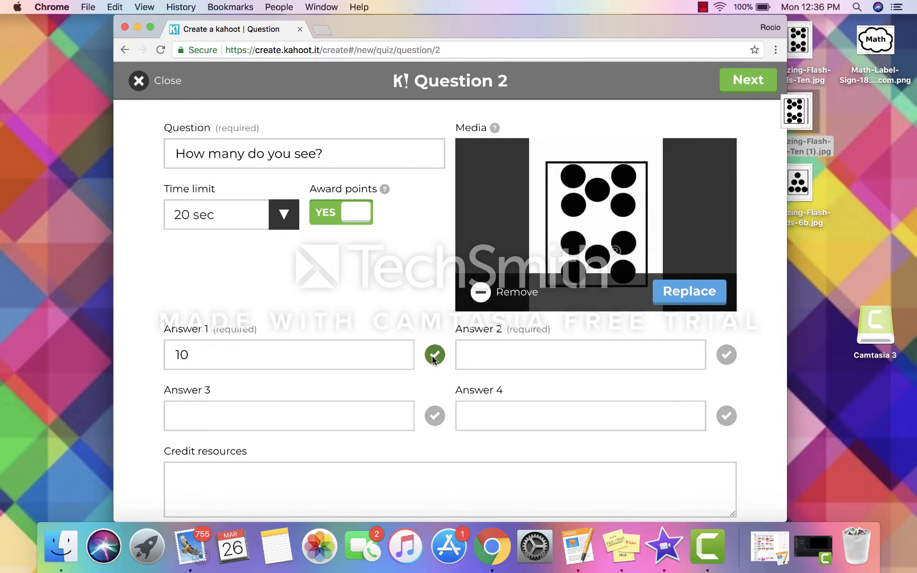
left_click(528, 366)
type("5")
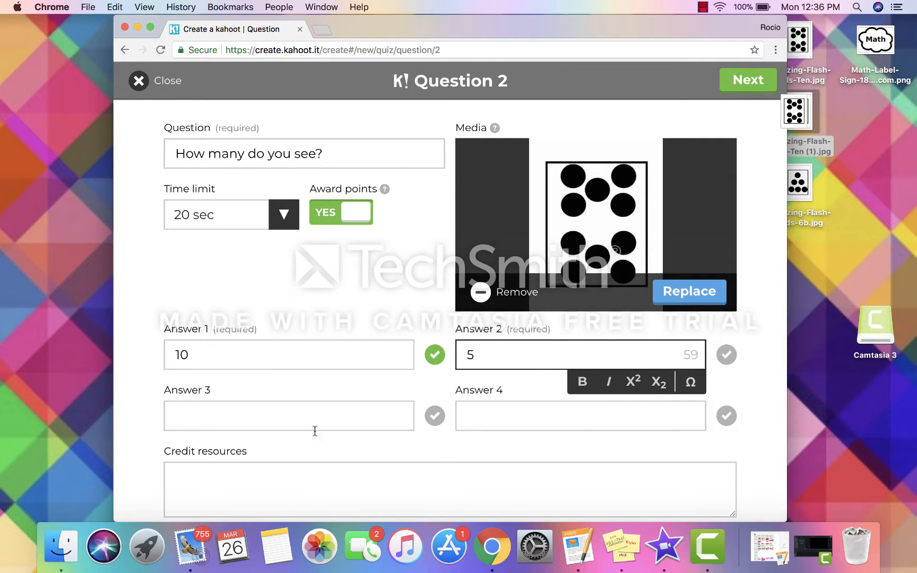
left_click(316, 414)
type("7")
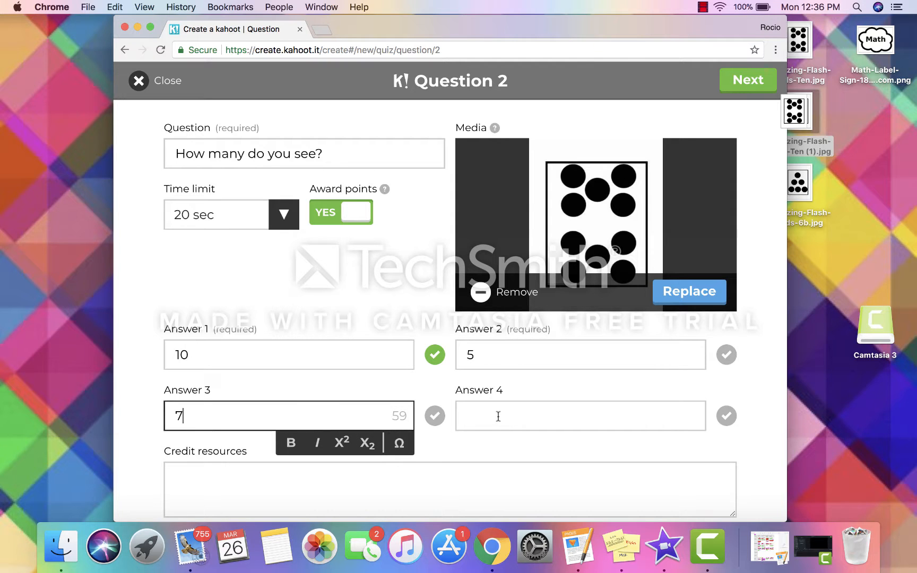
left_click(497, 416)
type("11")
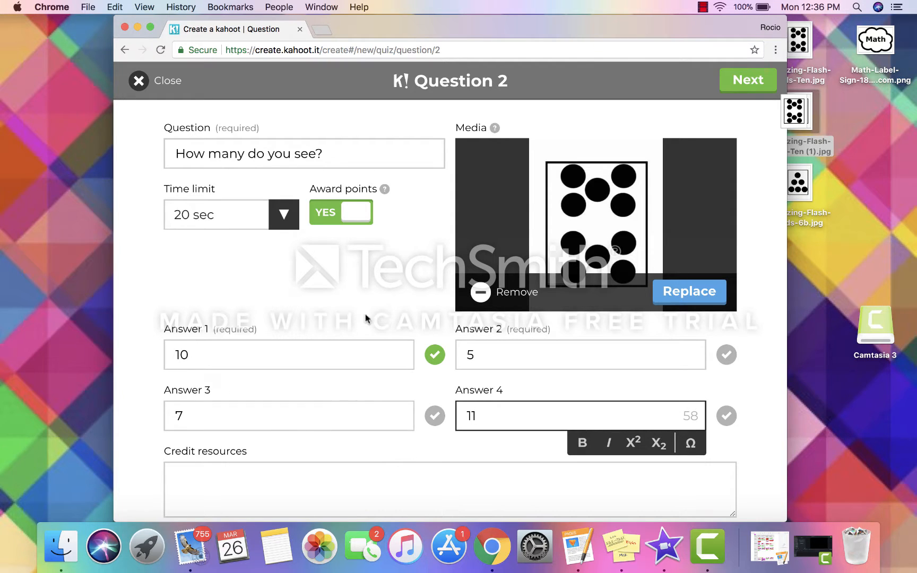
Examine the time limit choices for the second question, keeping 20 sec selected.
left_click(285, 216)
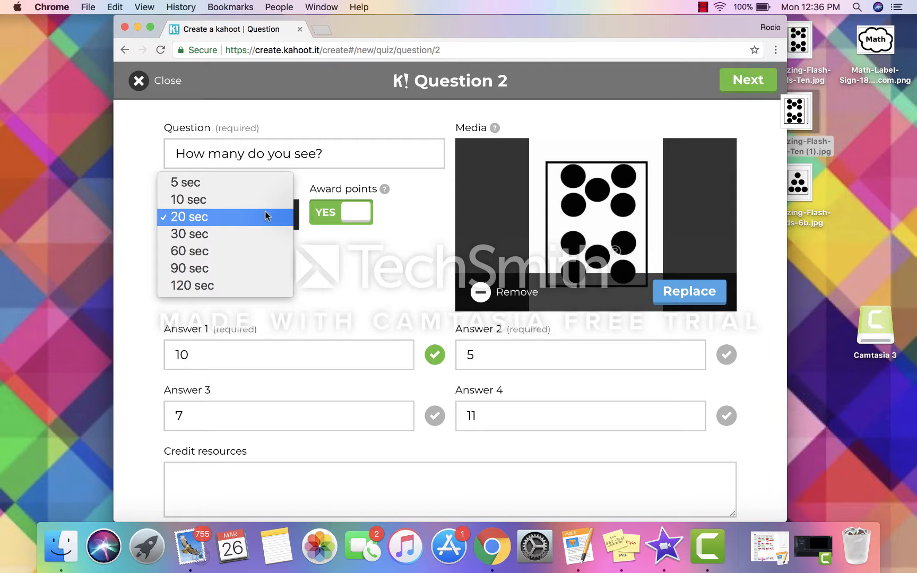
left_click(239, 218)
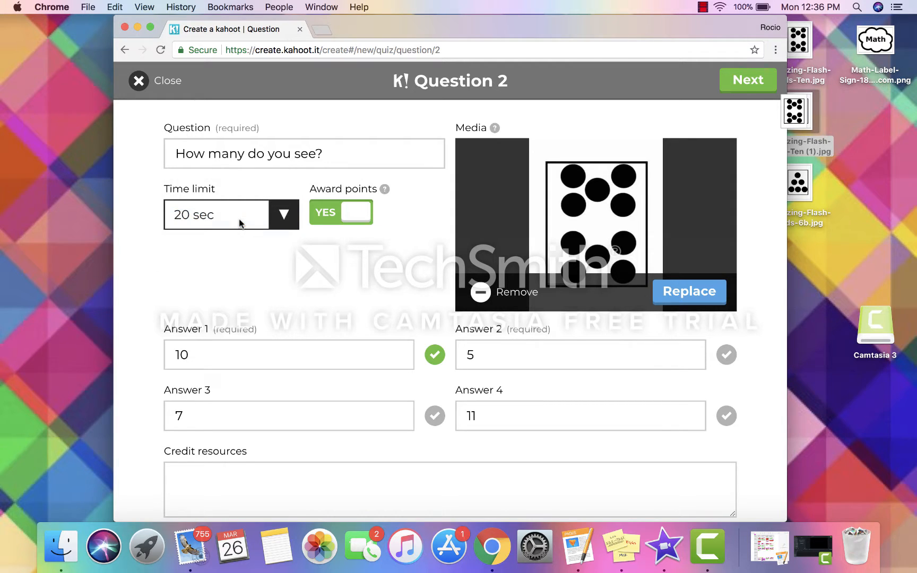
left_click(286, 225)
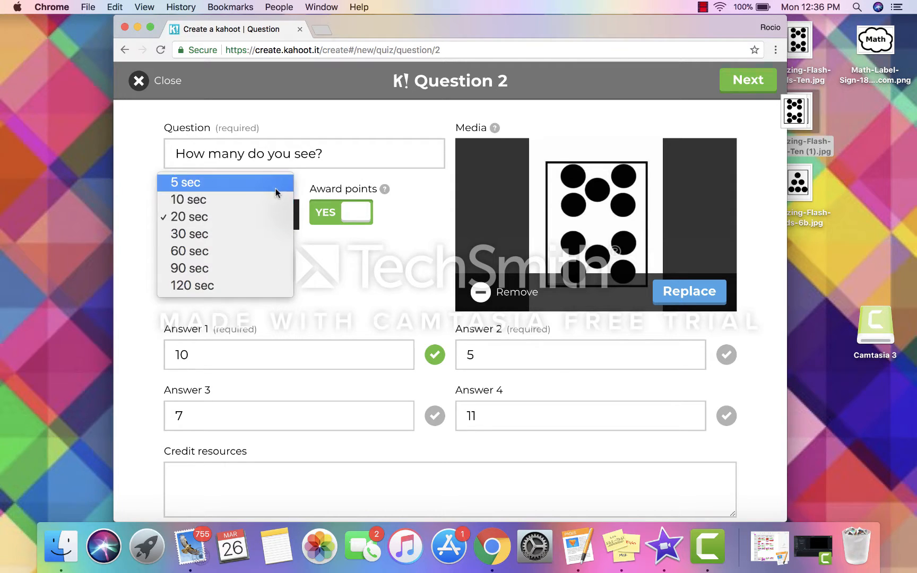
left_click(279, 223)
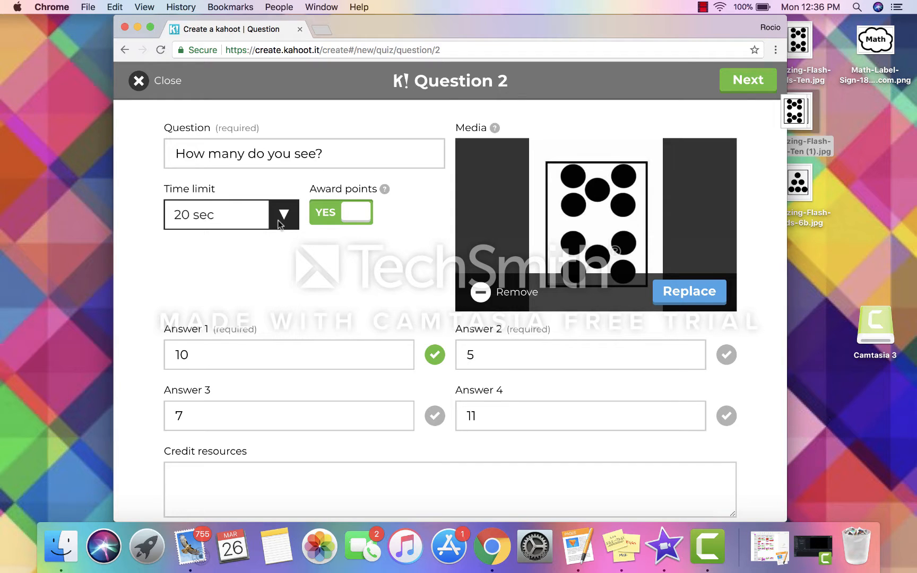
Finish the second question and save the quiz from the enlarged browser window.
scroll(280, 223, "down", 2)
scroll(277, 219, "up", 2)
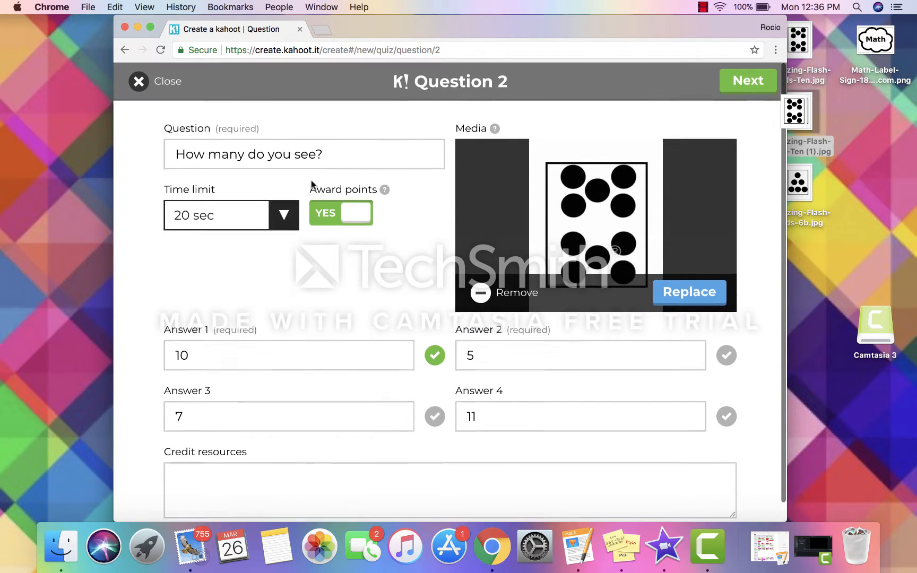
left_click(747, 84)
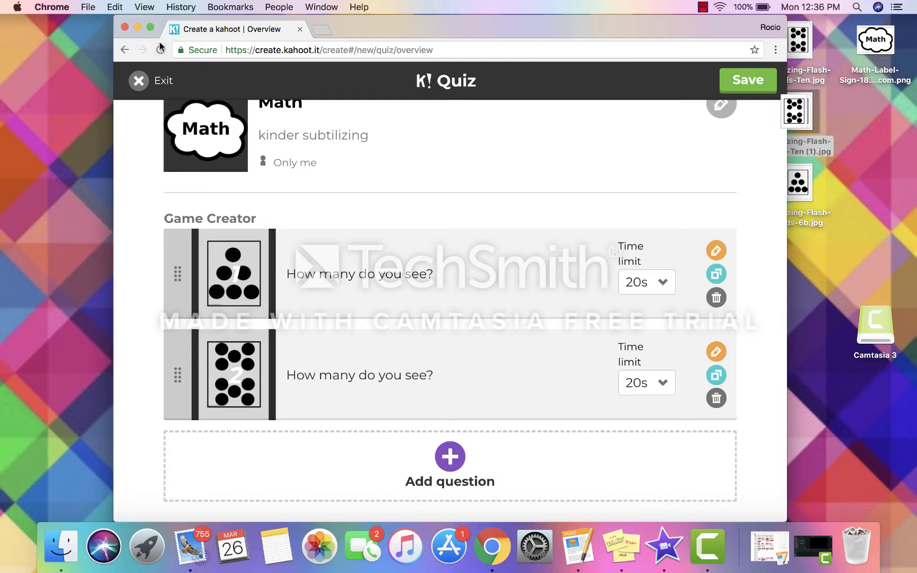
left_click(149, 27)
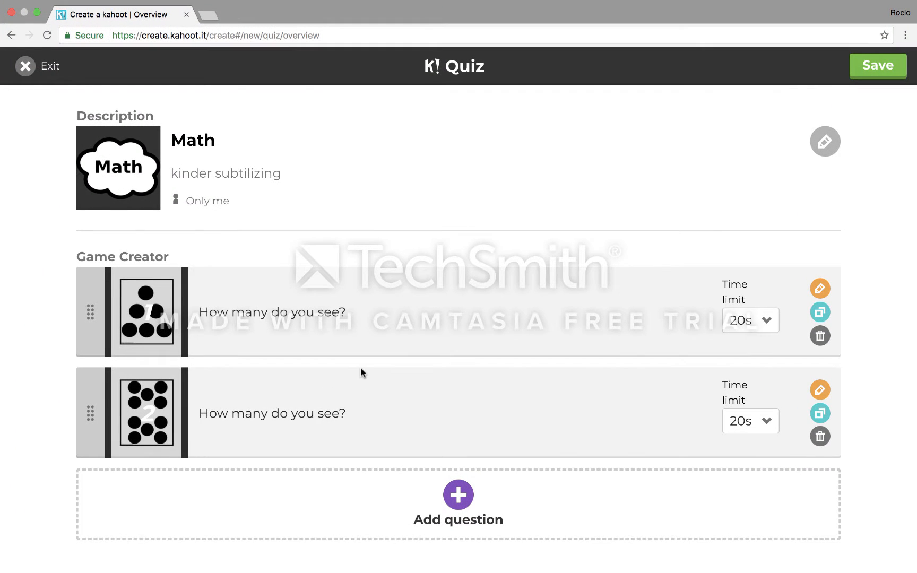
left_click(869, 69)
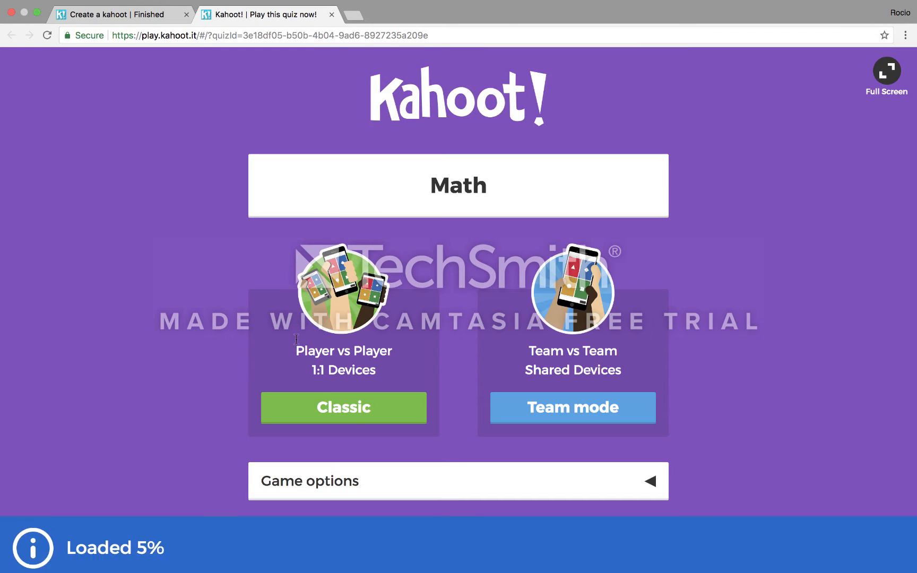
Launch the Math quiz in Classic mode and show its lobby in full screen with the game PIN banner collapsed.
left_click(351, 409)
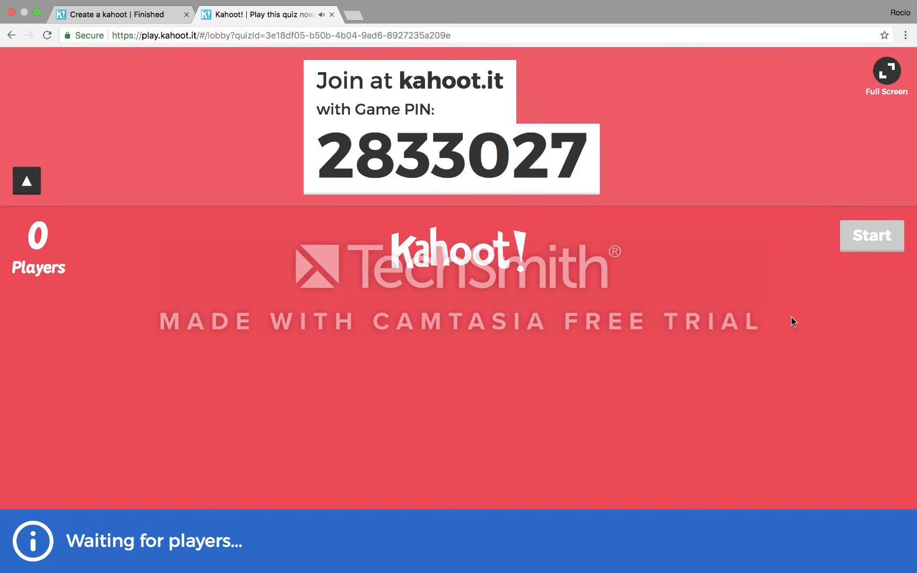
left_click(886, 73)
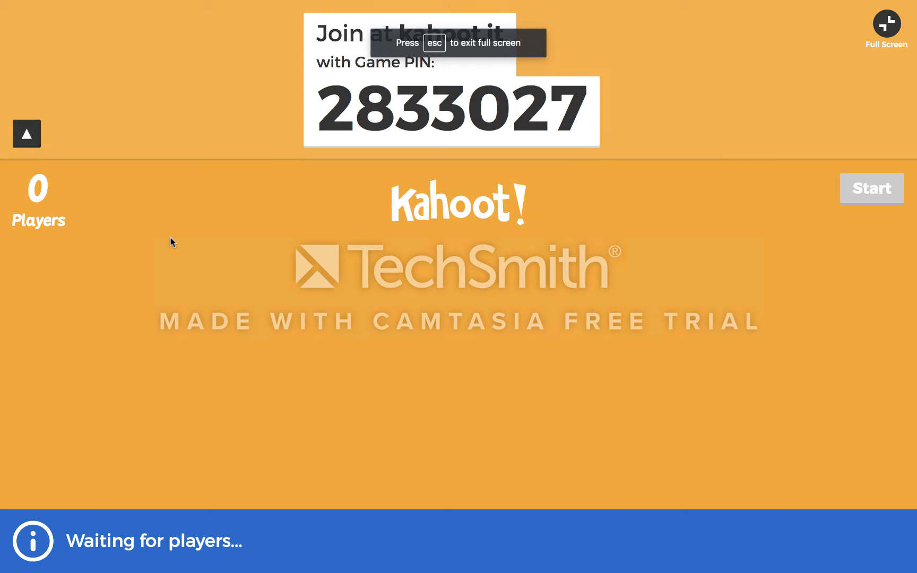
left_click(28, 135)
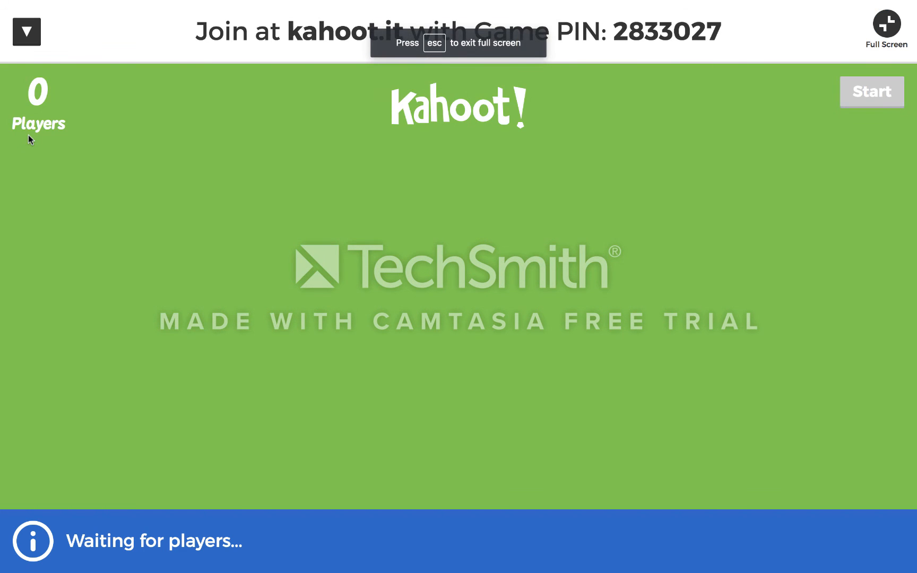